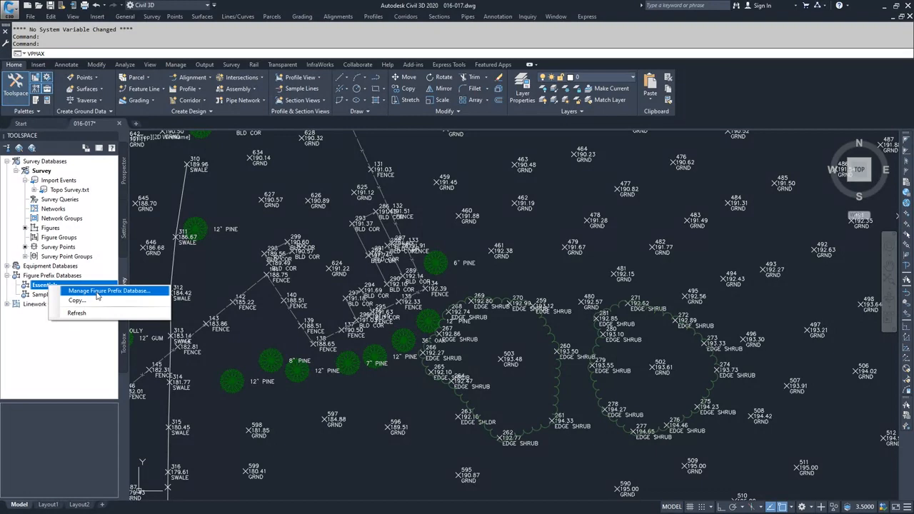
Step: Review the breakline, lot line, layer, style and site settings in the Essentials figure prefix database, and leave it without saving
left_click(96, 292)
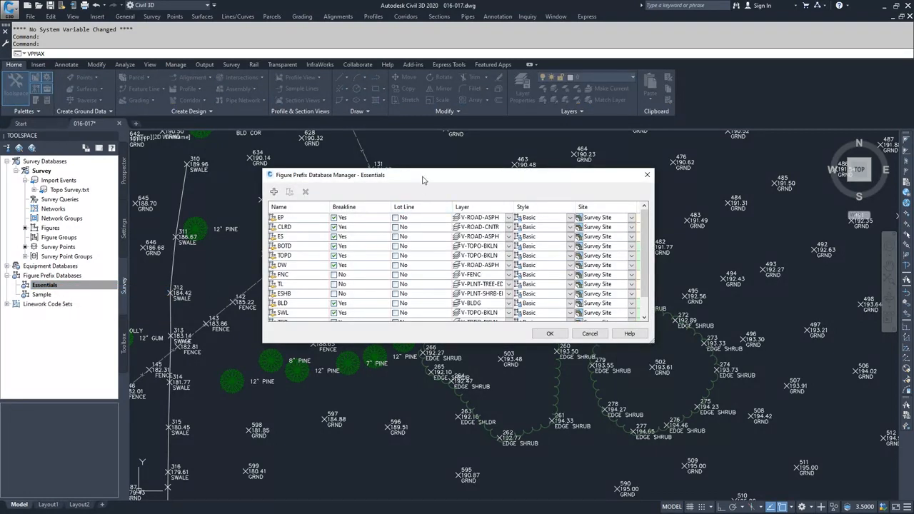
left_click_drag(422, 179, 646, 216)
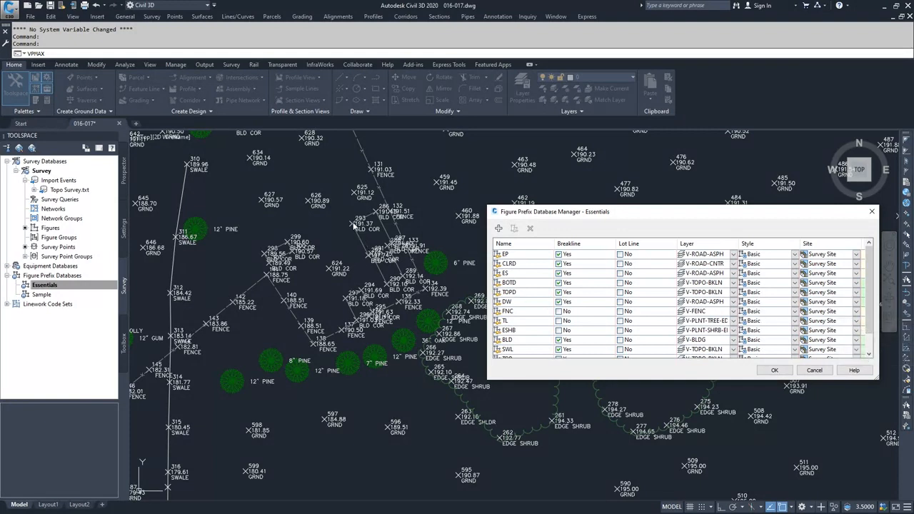
scroll(534, 299, "down", 1)
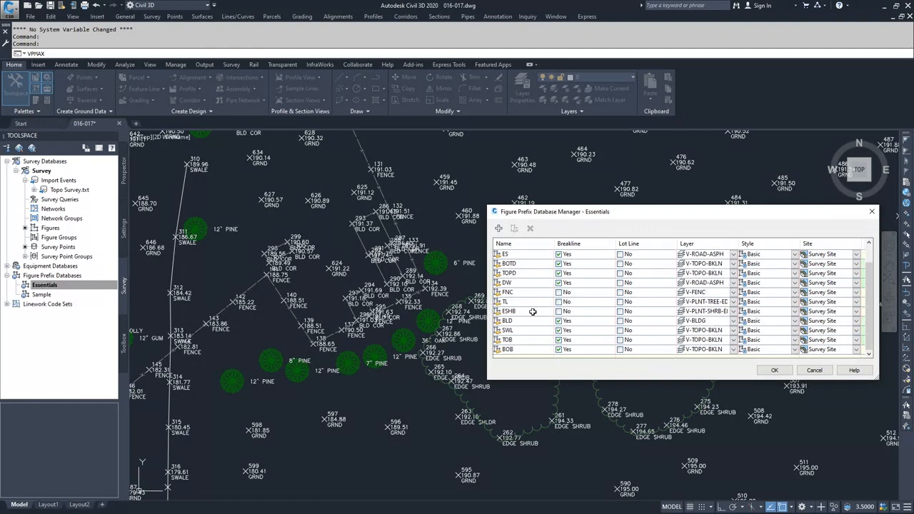
left_click(624, 312)
left_click_drag(593, 216, 550, 206)
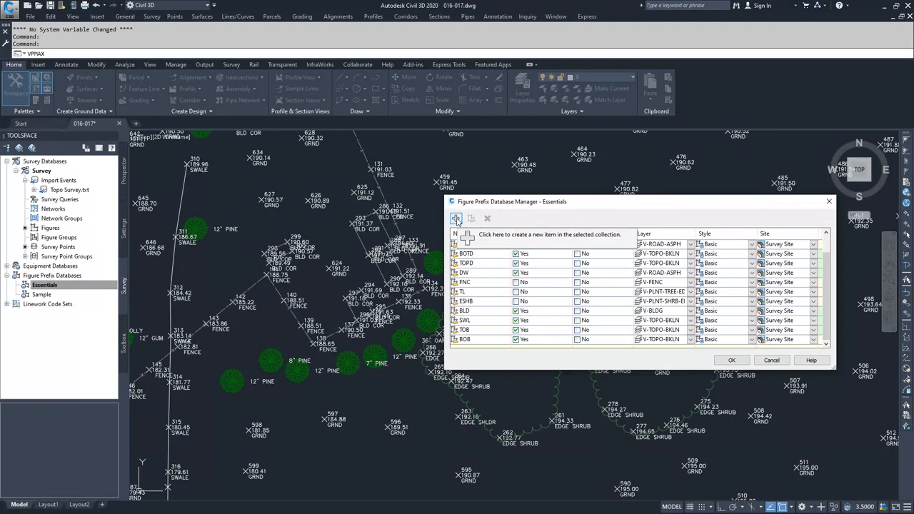
left_click(482, 282)
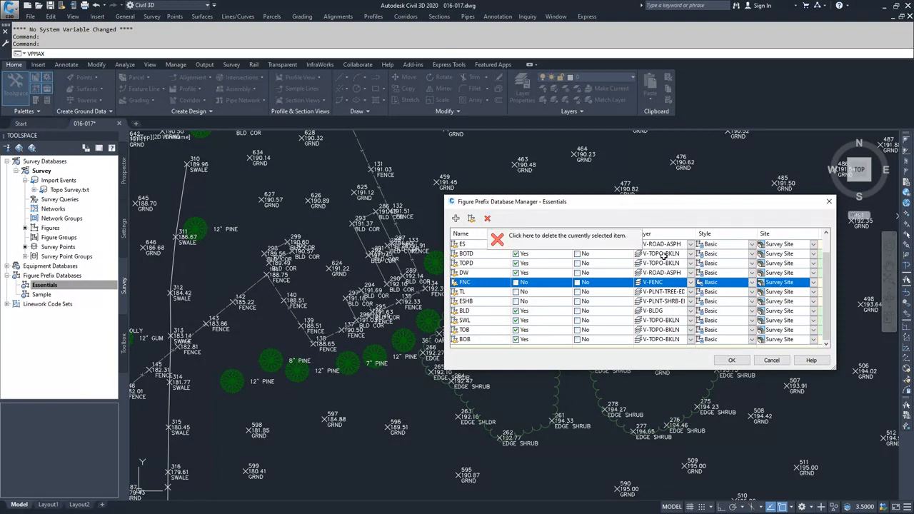
left_click(769, 361)
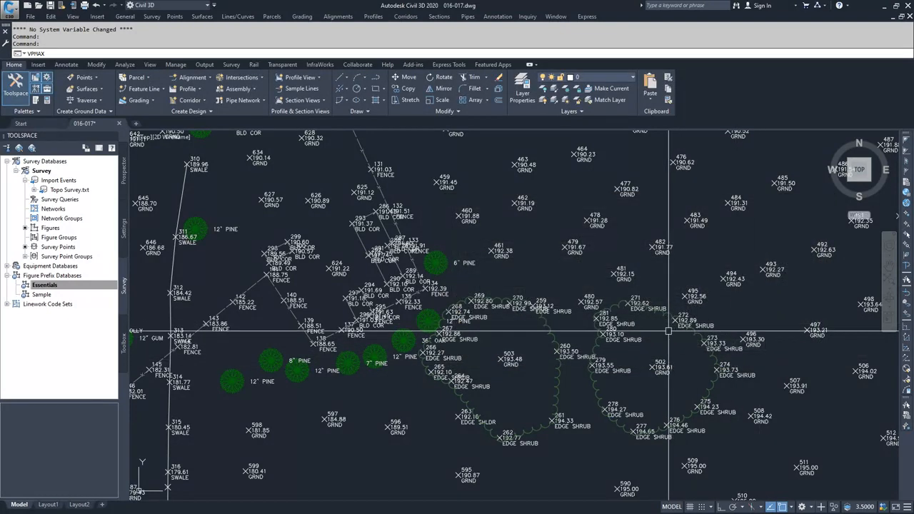
Step: Process the linework for the survey points with the Essentials prefix database and code set, by import order, inserting both figure objects and survey points
left_click(62, 287)
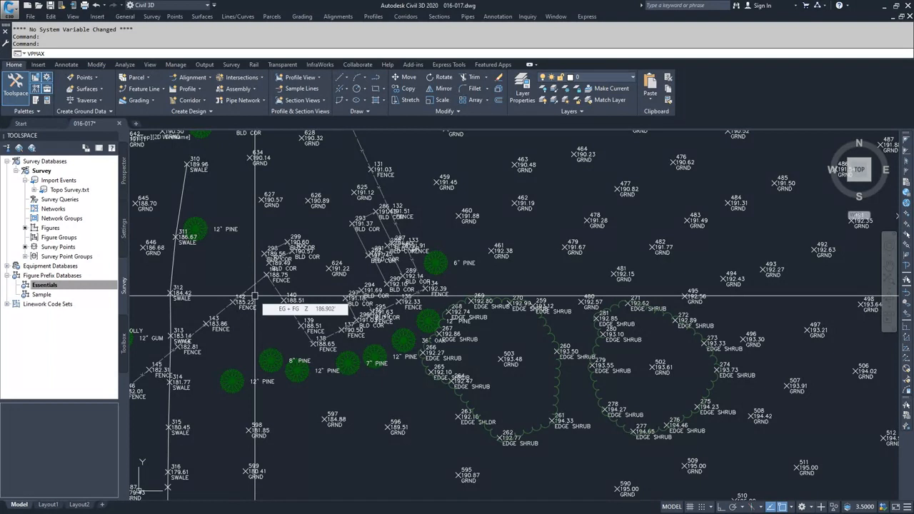
left_click(66, 247)
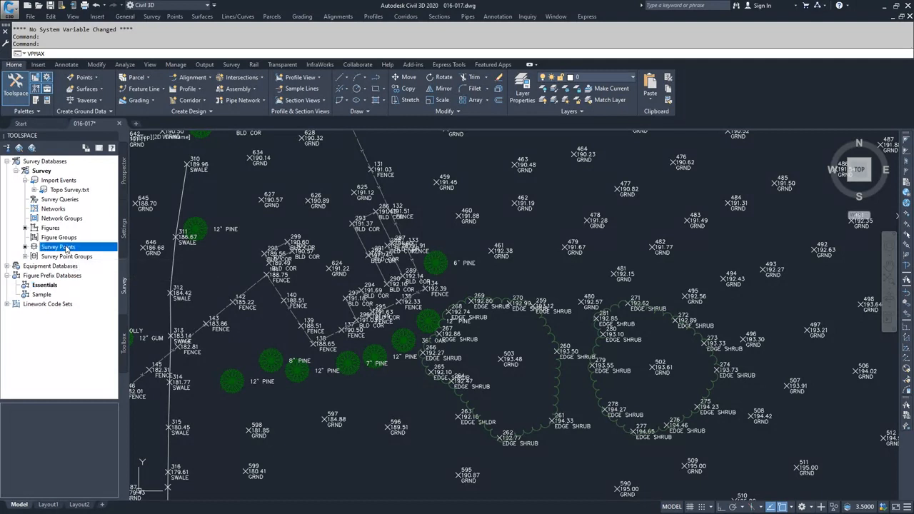
right_click(60, 249)
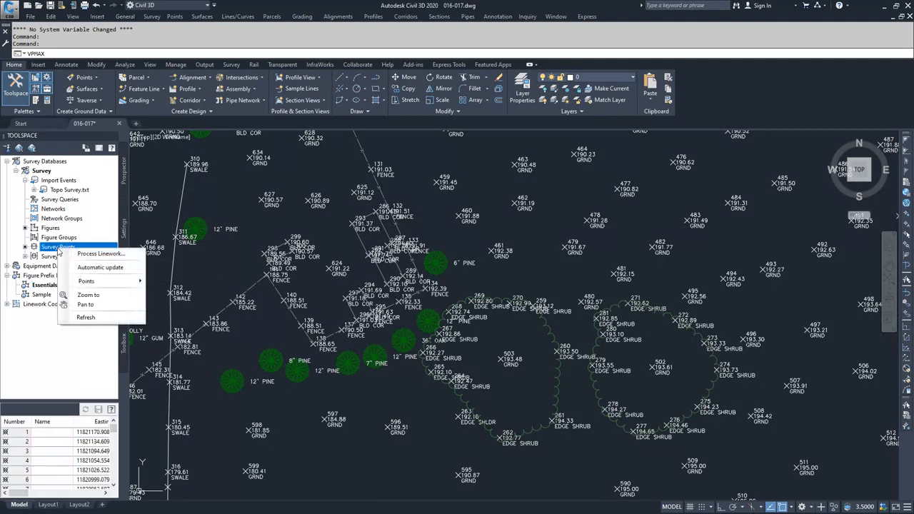
left_click(100, 254)
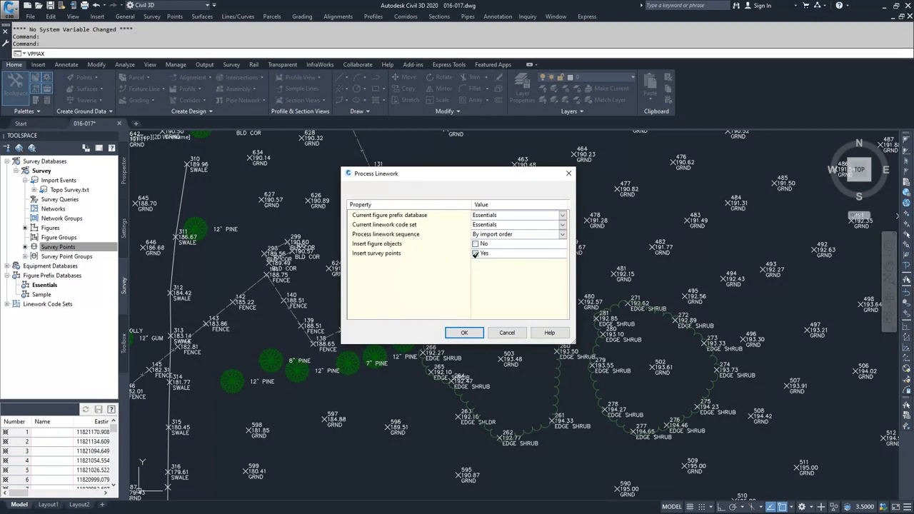
left_click(475, 254)
left_click(476, 253)
left_click(475, 243)
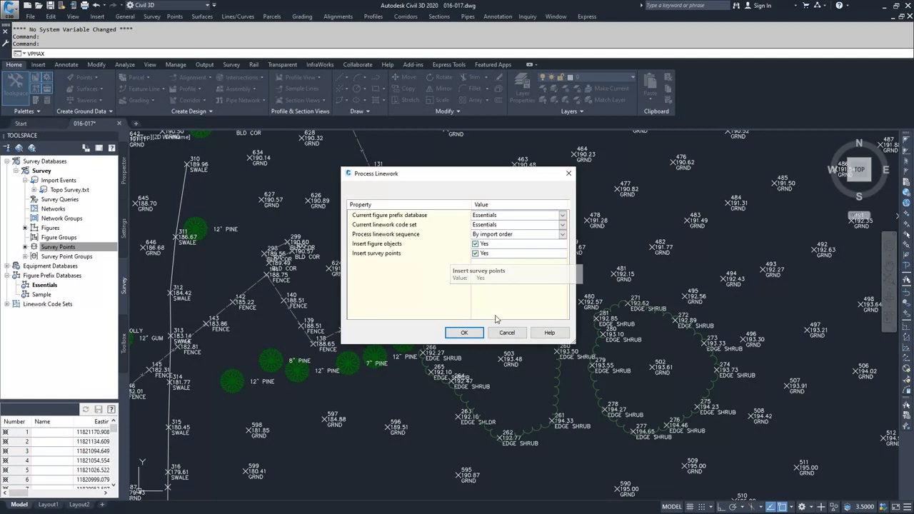
left_click(463, 332)
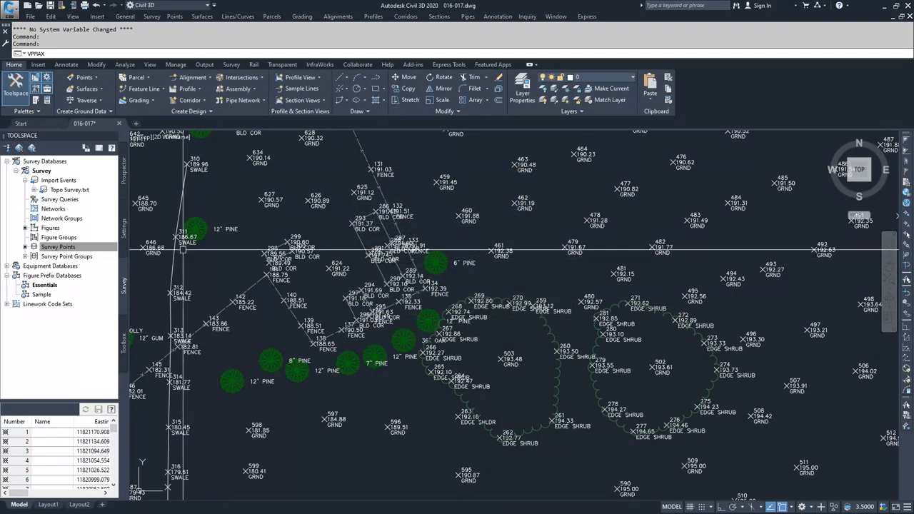
Step: Examine the commands available for the survey database's figures, including the Modify Figure options
left_click(49, 228)
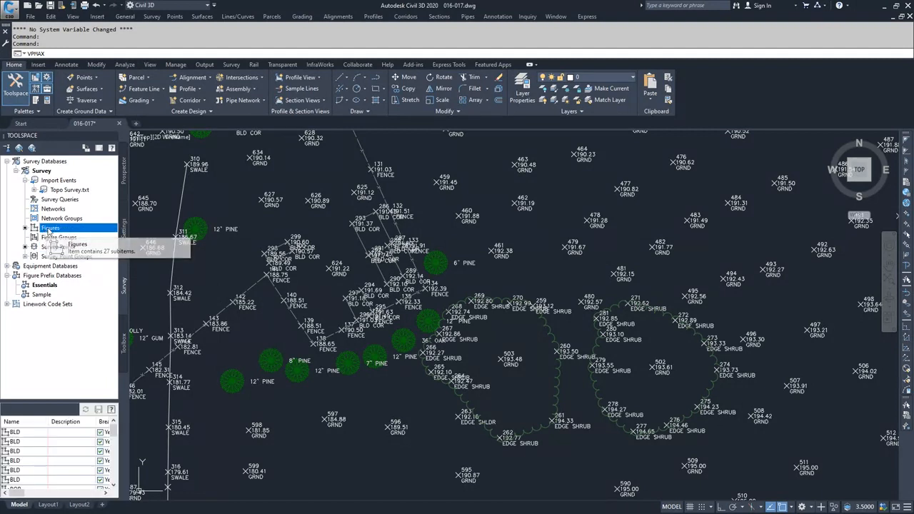
right_click(50, 229)
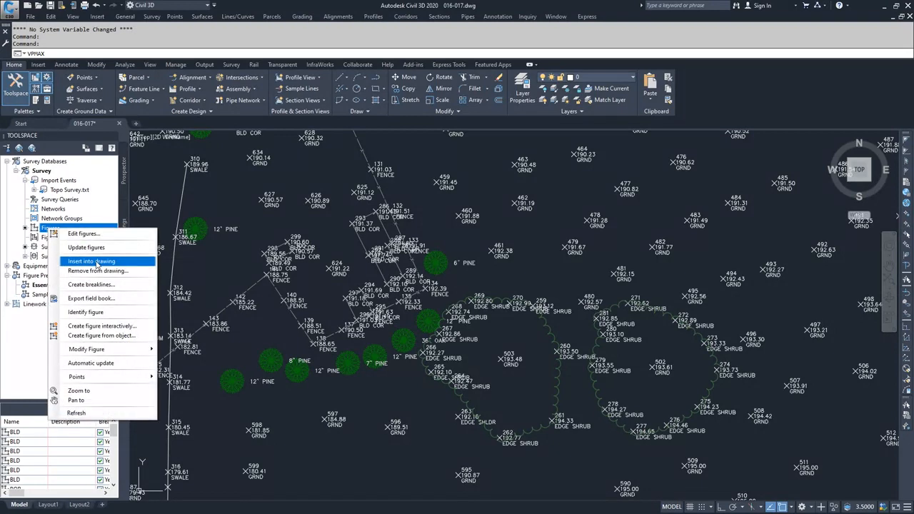
left_click(17, 233)
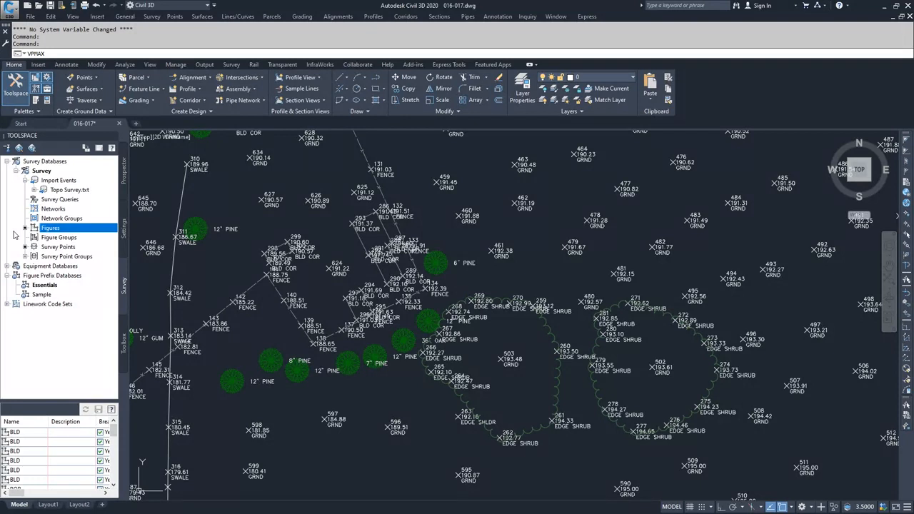
right_click(50, 230)
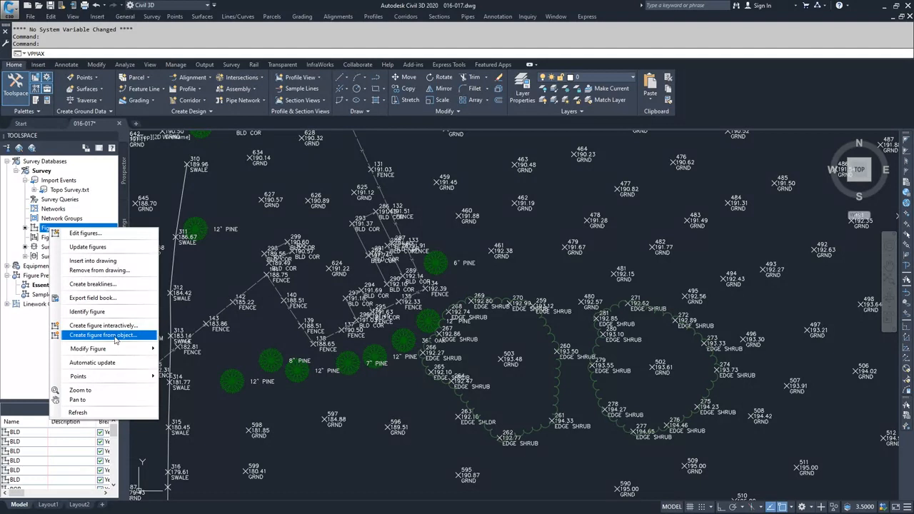
mouse_move(118, 349)
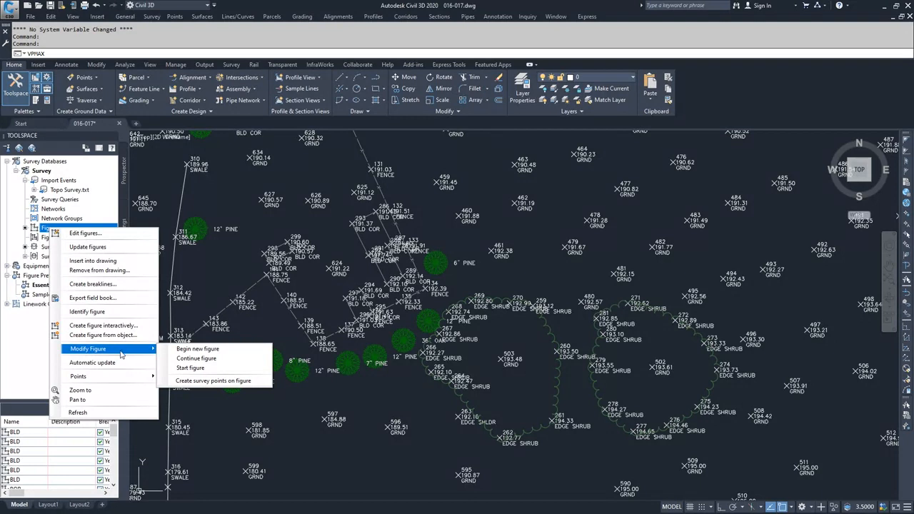
left_click(38, 336)
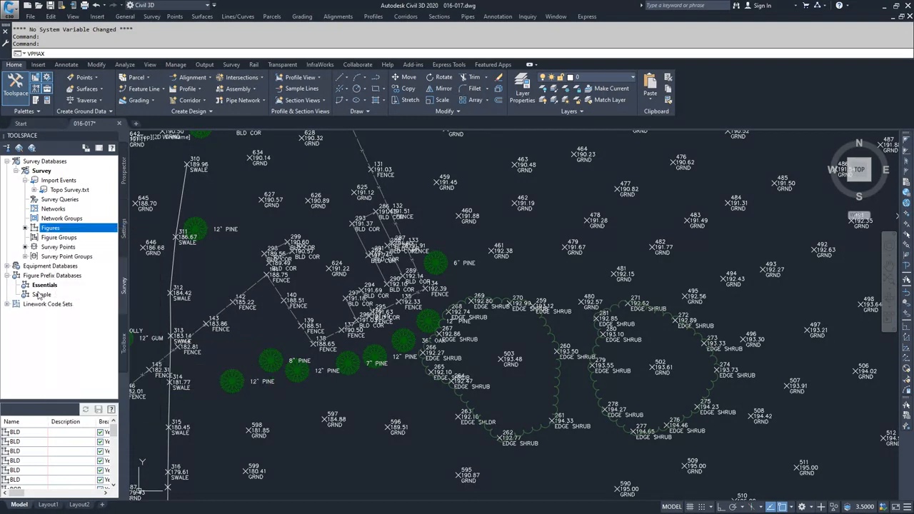
Step: Open the survey database's points for editing in the Survey Points Editor
left_click(53, 248)
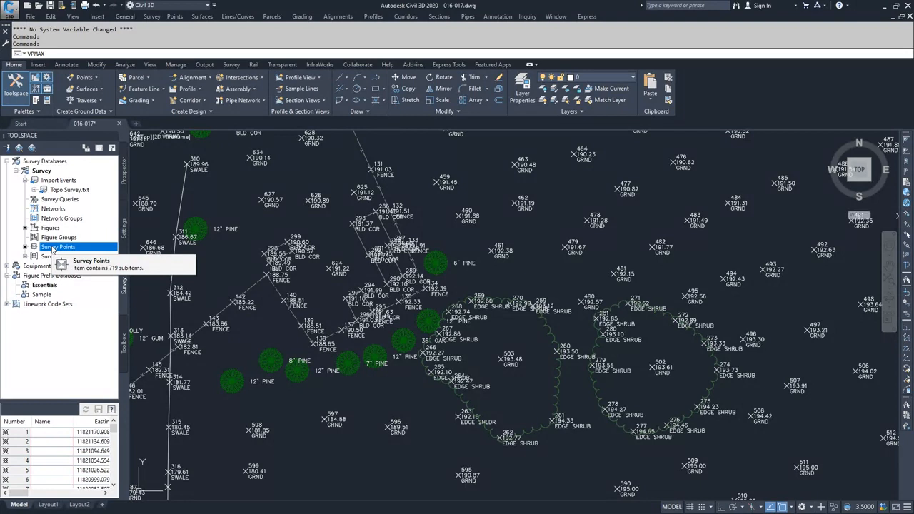
right_click(55, 248)
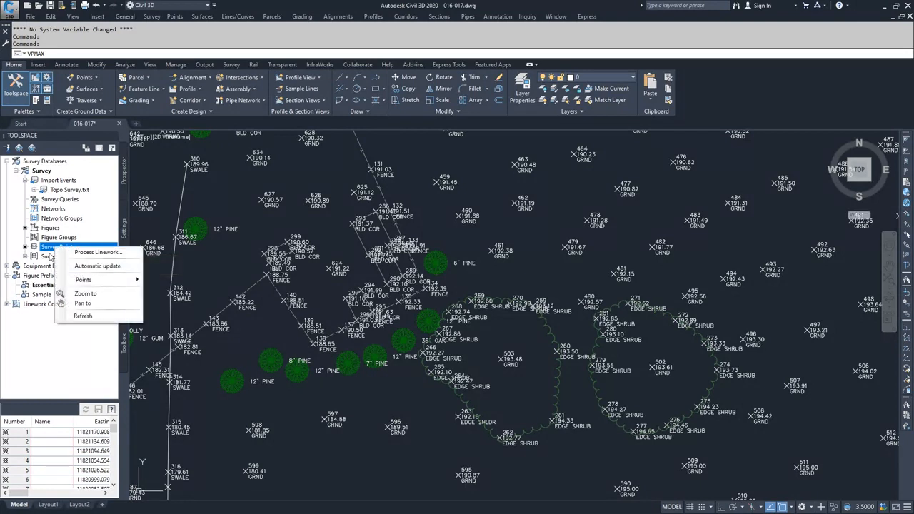
left_click(45, 248)
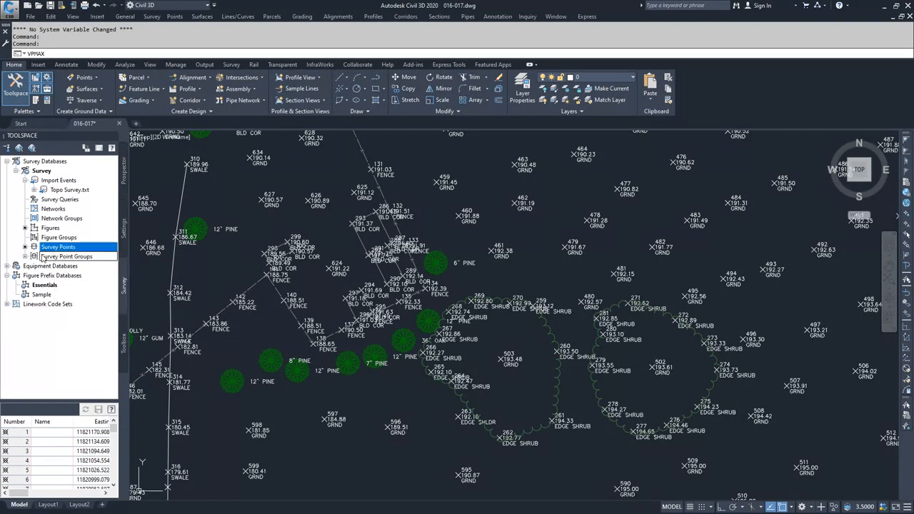
right_click(46, 249)
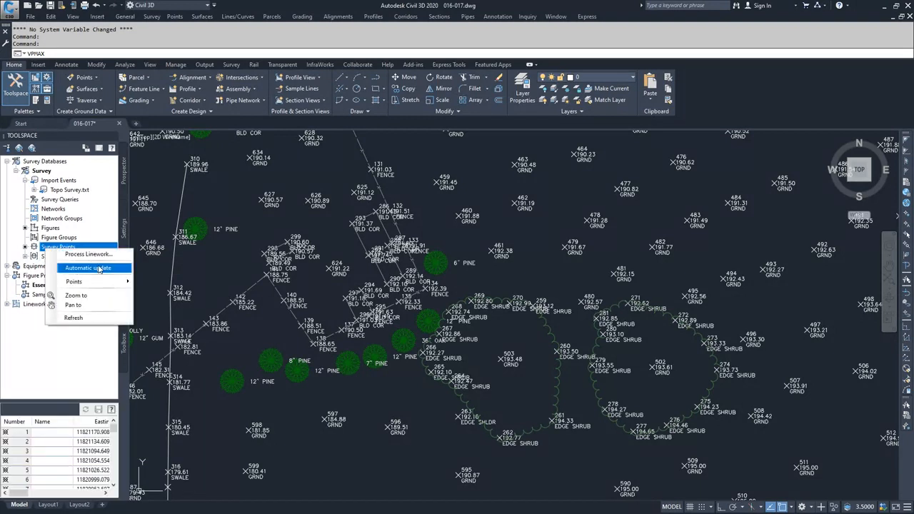
mouse_move(119, 284)
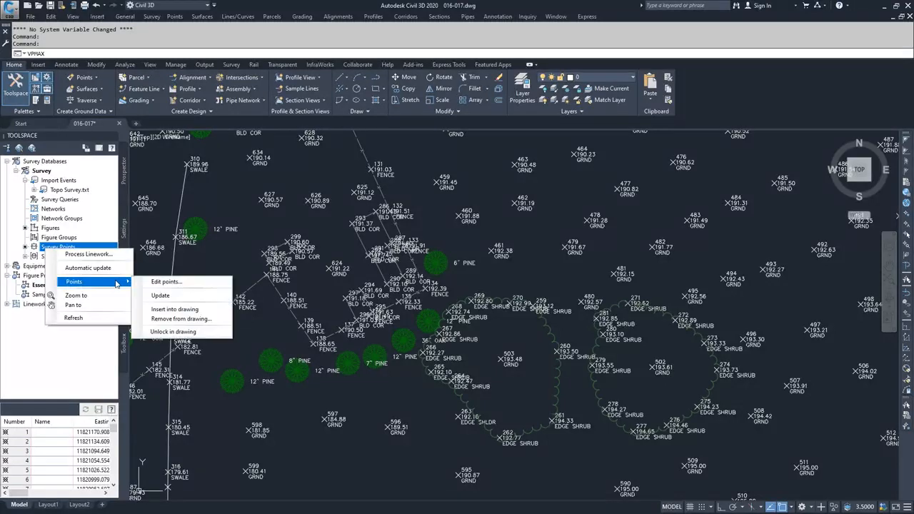
left_click(167, 282)
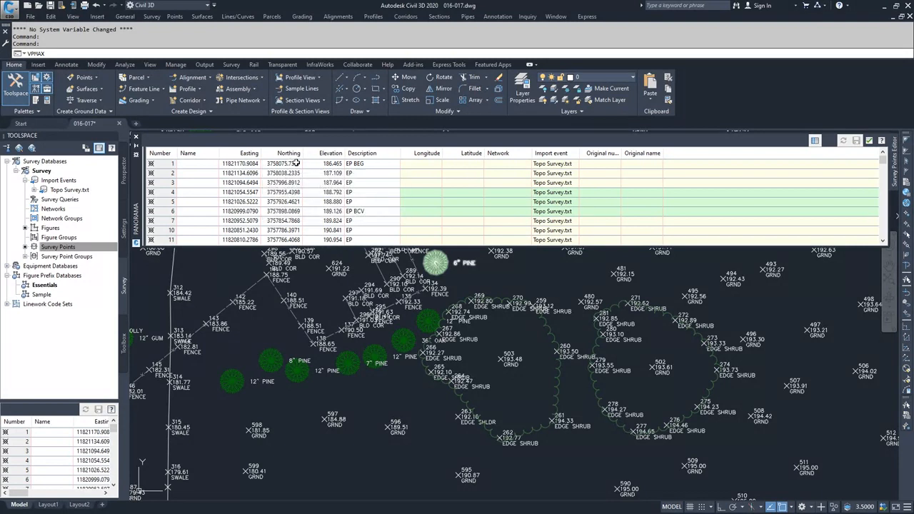
Step: Try editing the description of survey point 1, restore it to EP BEG, and close the points editor
mouse_move(353, 166)
left_click(351, 168)
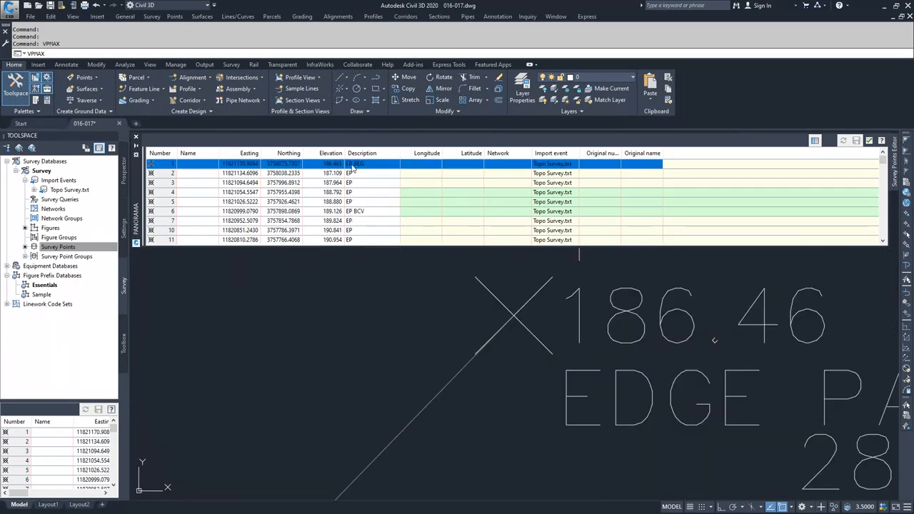
left_click(350, 166)
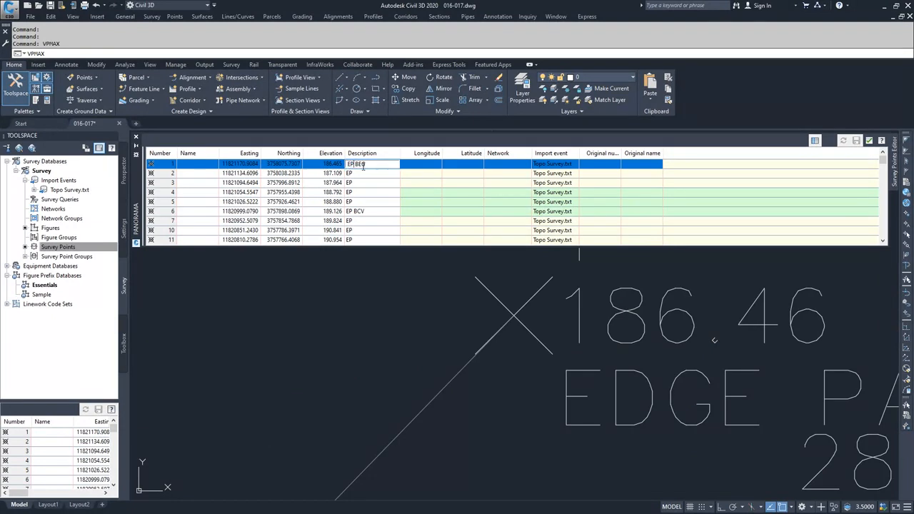
key("BackSpace")
type("G")
key("BackSpace")
type("P")
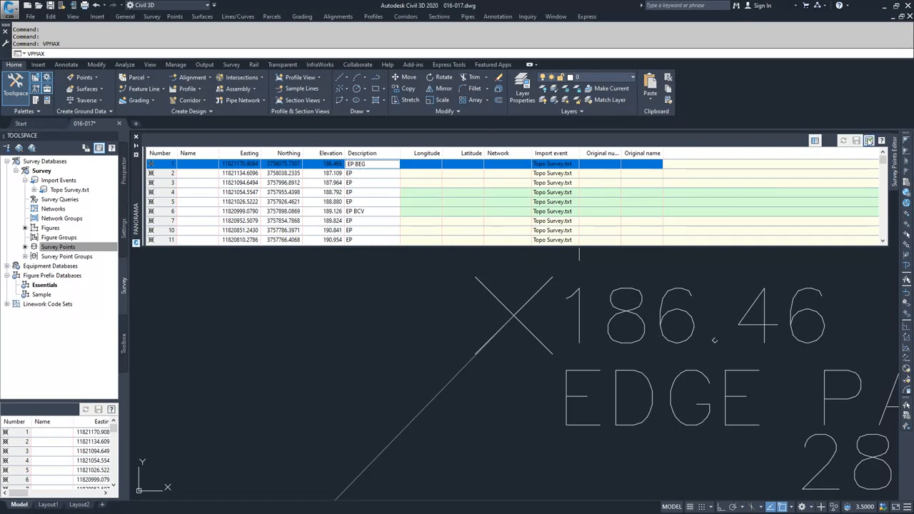
left_click(869, 140)
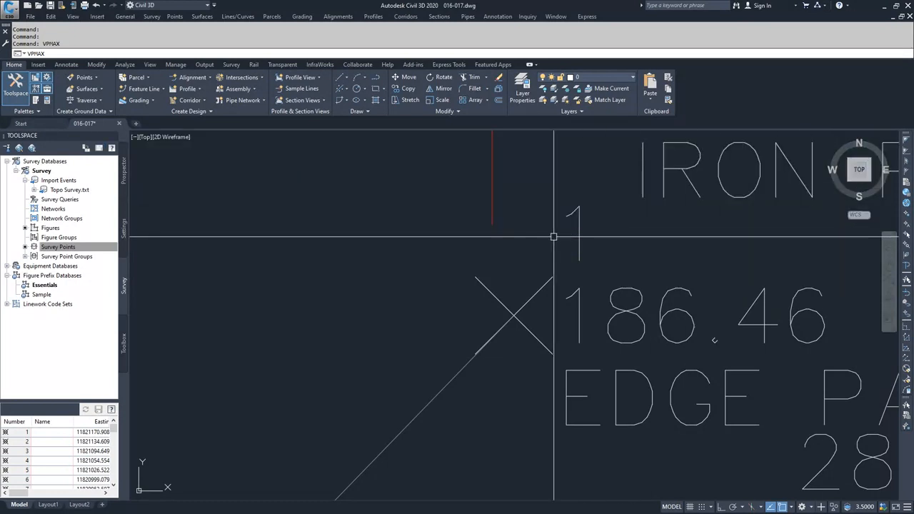
scroll(560, 240, "down", 5)
mouse_move(564, 282)
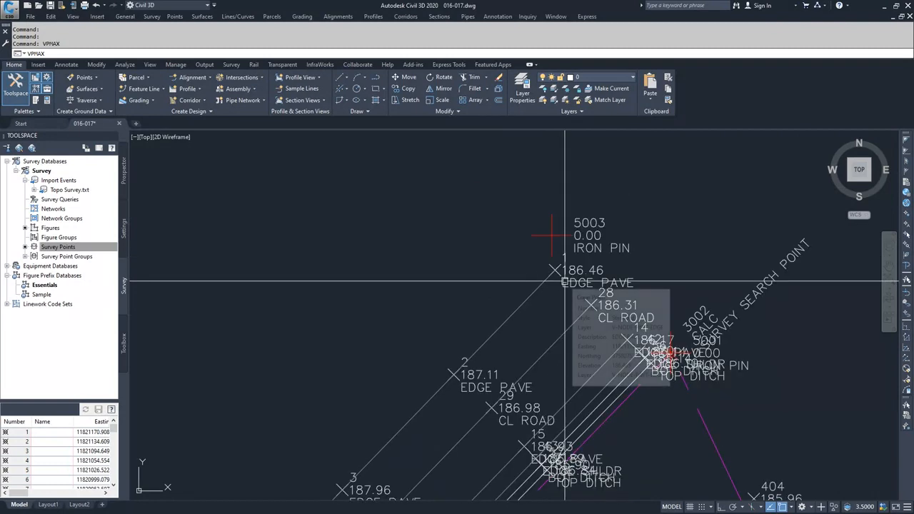